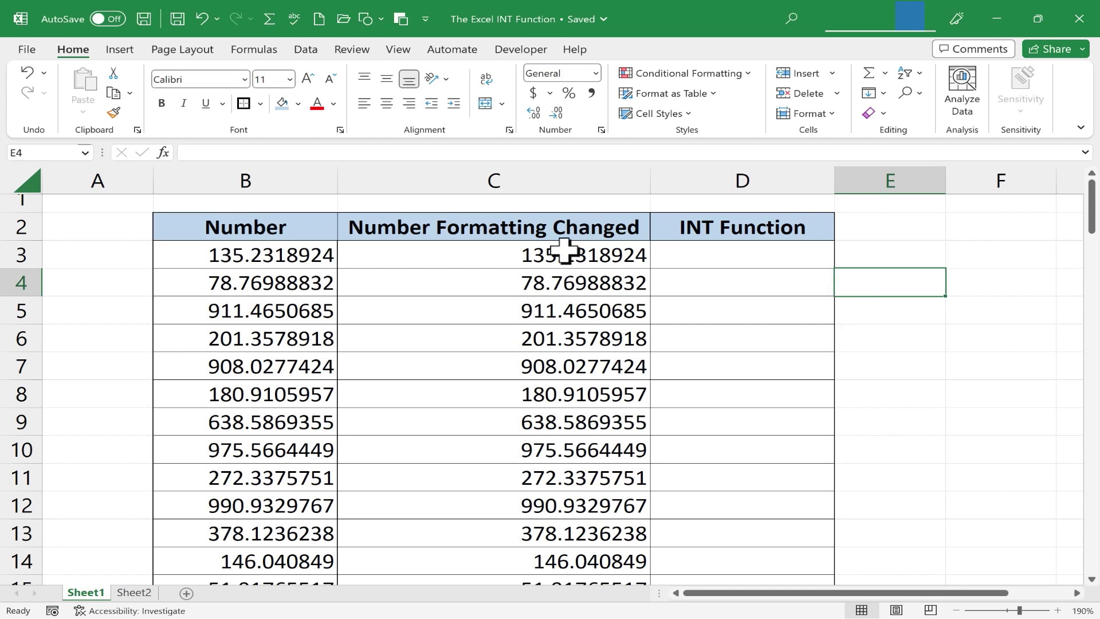
# Select the values C3:C102 in the Number Formatting Changed column.
pyautogui.click(577, 258)
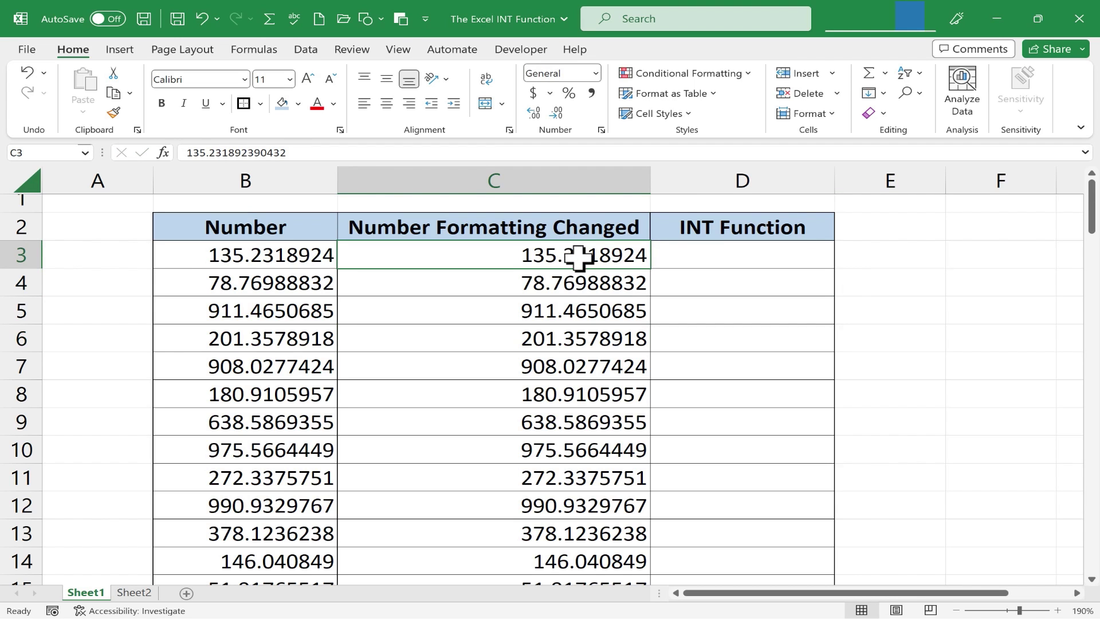
pyautogui.moveTo(578, 257); pyautogui.dragTo(609, 516)
pyautogui.scroll(20, 509, 310)
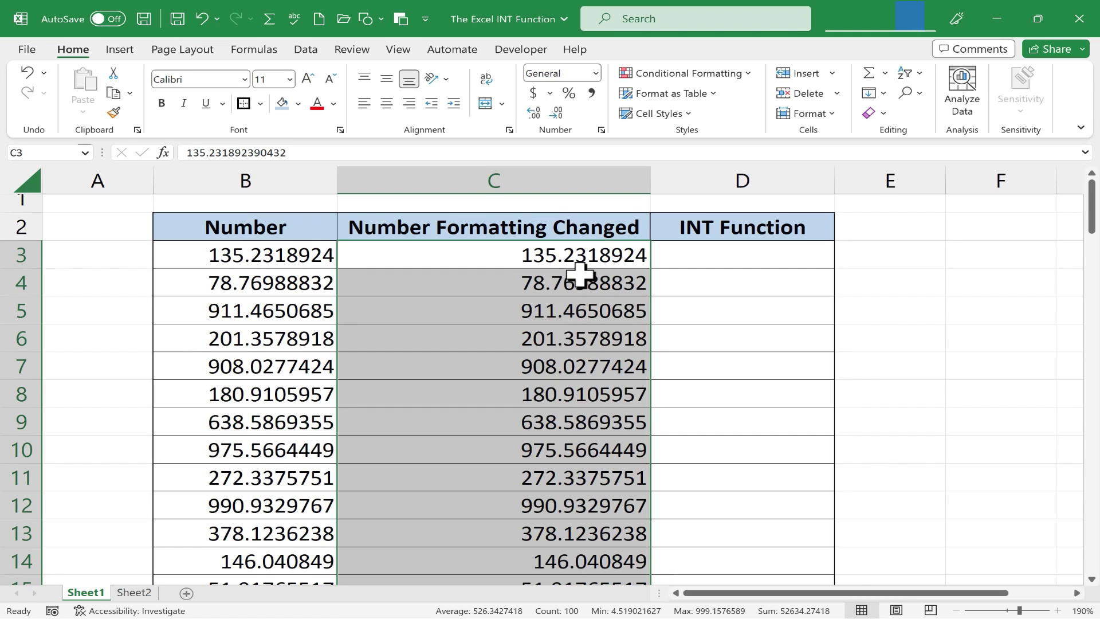
# Reduce column C's displayed decimals to zero so values show as 135, 79, 911.
pyautogui.click(561, 113)
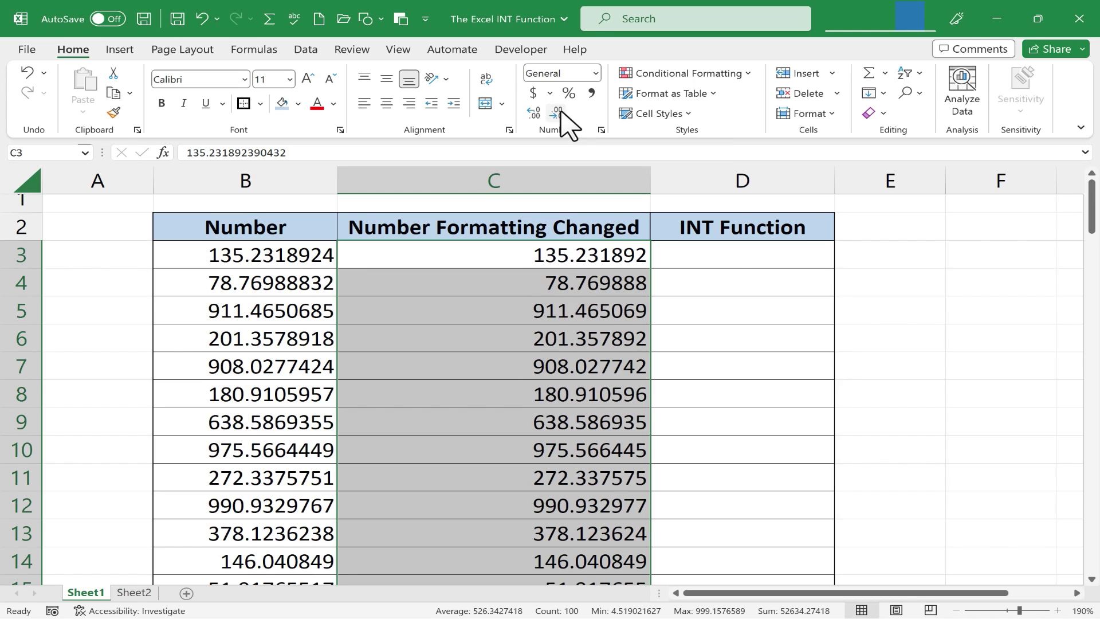
pyautogui.click(561, 112)
pyautogui.click(557, 113)
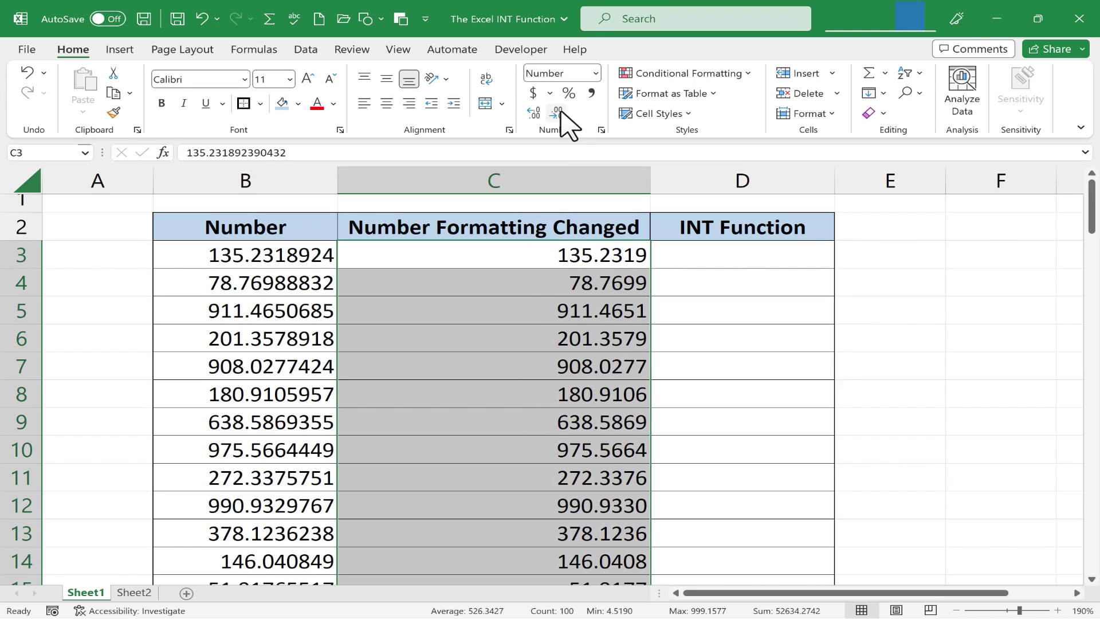
pyautogui.click(557, 112)
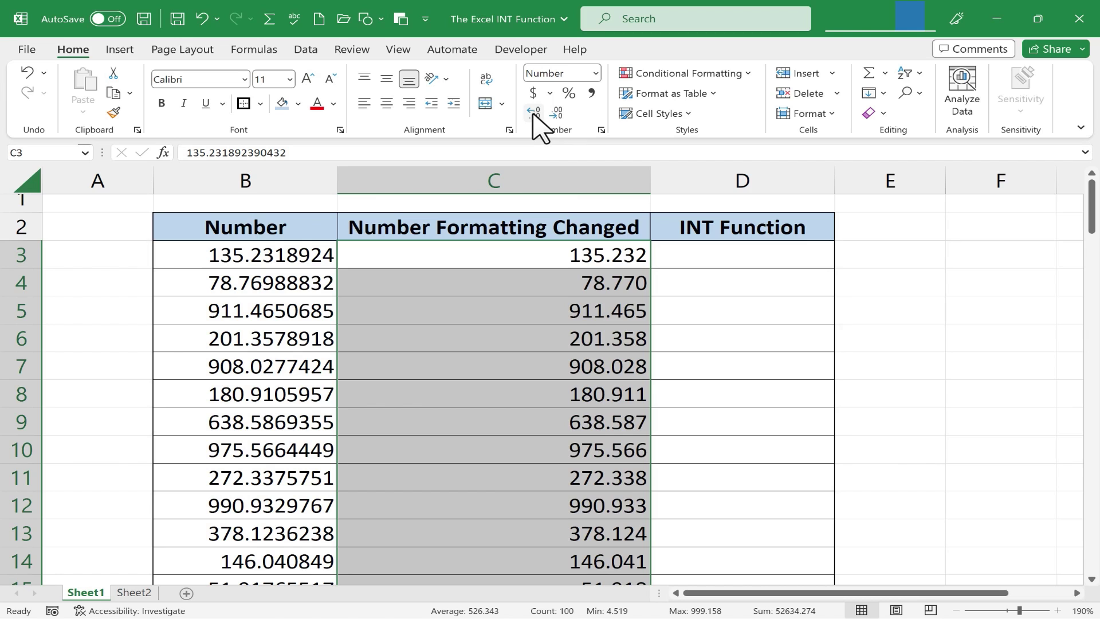
pyautogui.click(534, 112)
pyautogui.click(535, 112)
pyautogui.click(535, 112)
pyautogui.click(534, 112)
pyautogui.click(534, 112)
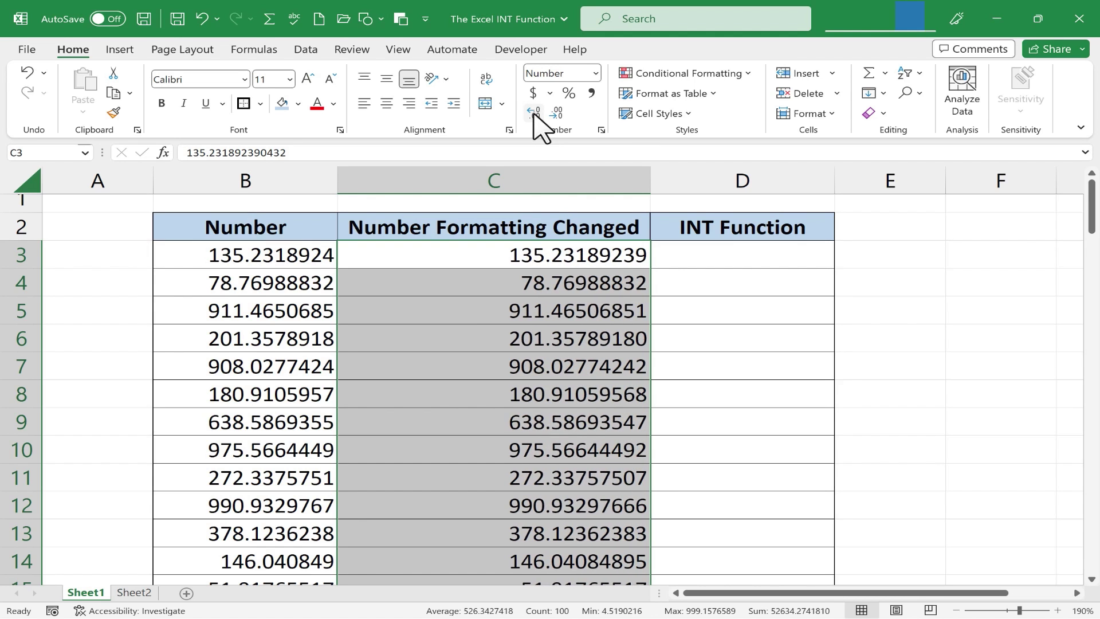
pyautogui.click(535, 112)
pyautogui.click(534, 112)
pyautogui.click(534, 112)
pyautogui.click(535, 112)
pyautogui.click(535, 112)
pyautogui.click(535, 112)
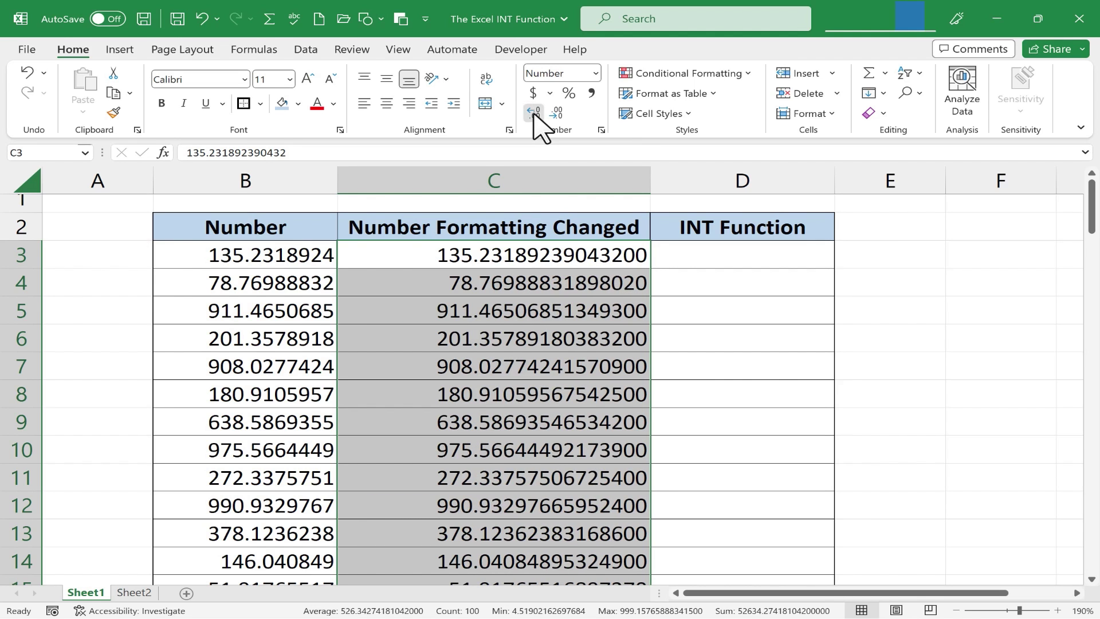
pyautogui.click(534, 112)
pyautogui.click(534, 112)
pyautogui.click(535, 111)
pyautogui.click(534, 111)
pyautogui.click(534, 112)
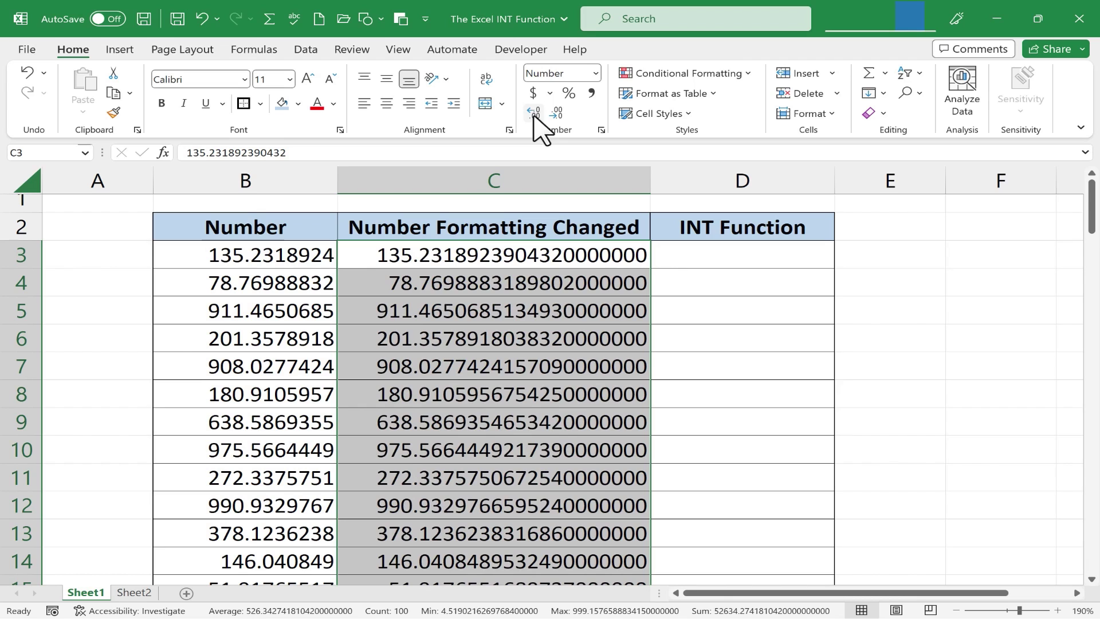
pyautogui.click(557, 113)
pyautogui.click(557, 113)
pyautogui.click(557, 113)
pyautogui.click(557, 113)
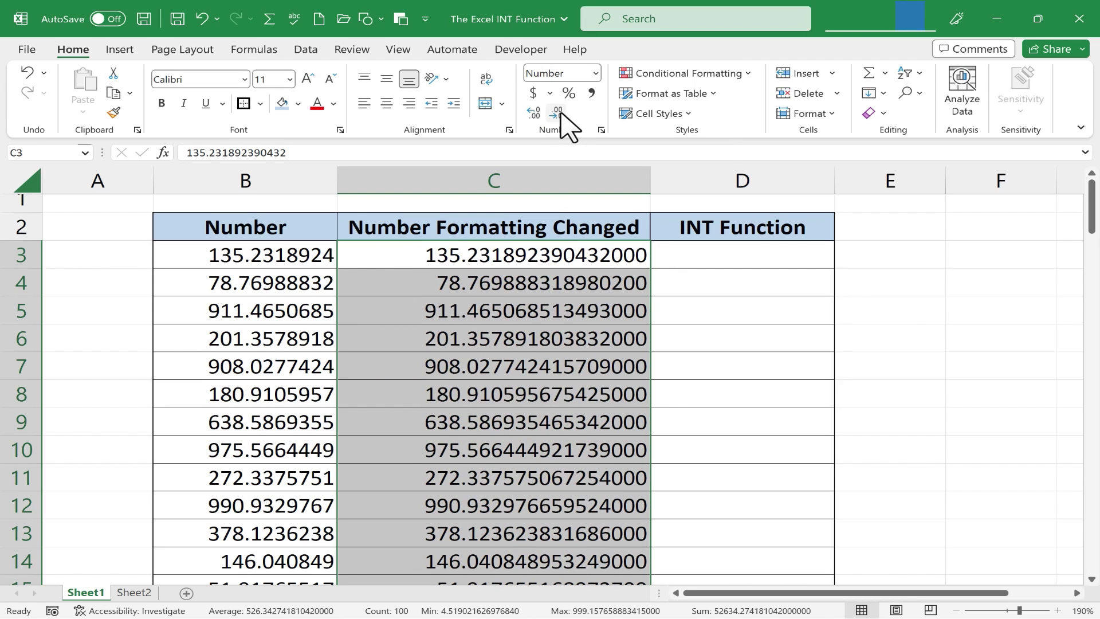
pyautogui.doubleClick(559, 113)
pyautogui.doubleClick(559, 113)
pyautogui.doubleClick(558, 112)
pyautogui.doubleClick(558, 113)
pyautogui.doubleClick(559, 113)
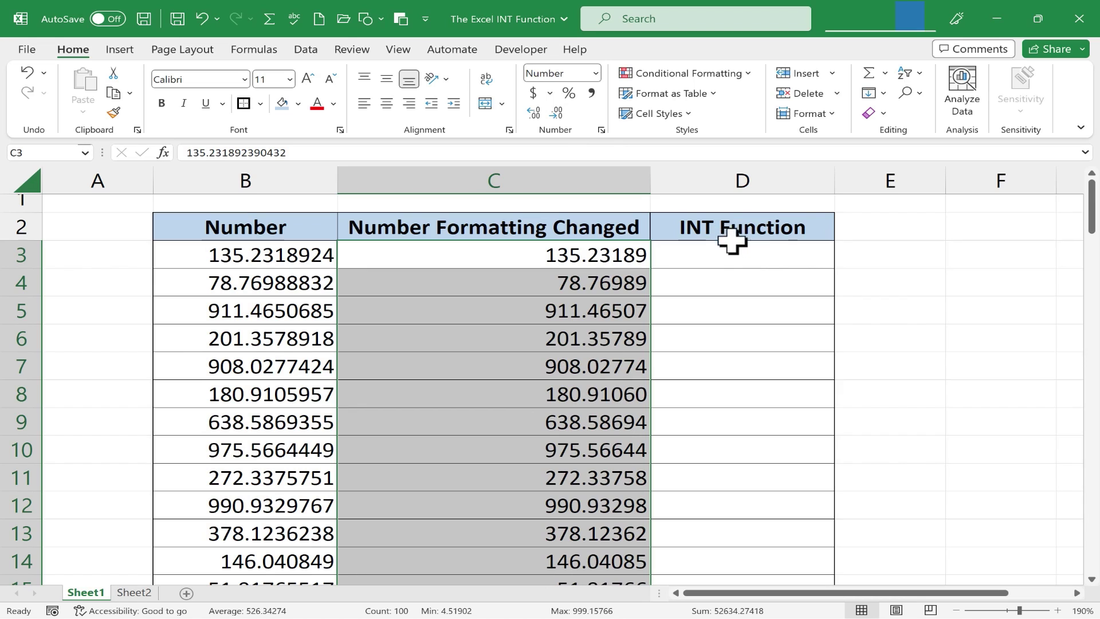
pyautogui.doubleClick(558, 113)
pyautogui.doubleClick(559, 113)
pyautogui.click(558, 112)
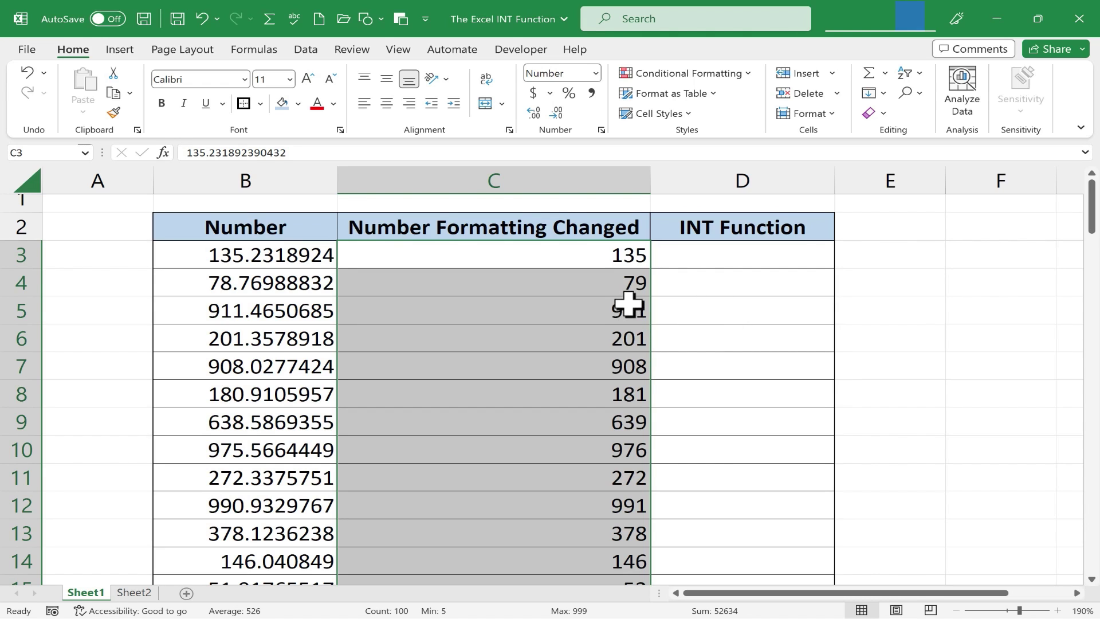
pyautogui.click(600, 344)
pyautogui.click(621, 260)
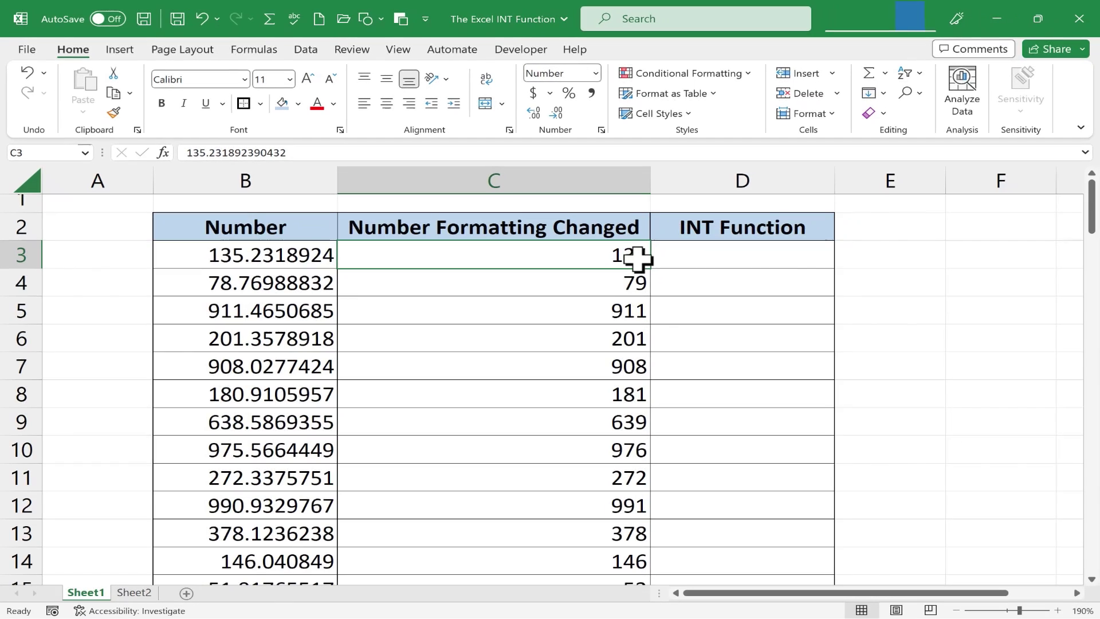
pyautogui.moveTo(630, 259); pyautogui.dragTo(585, 531)
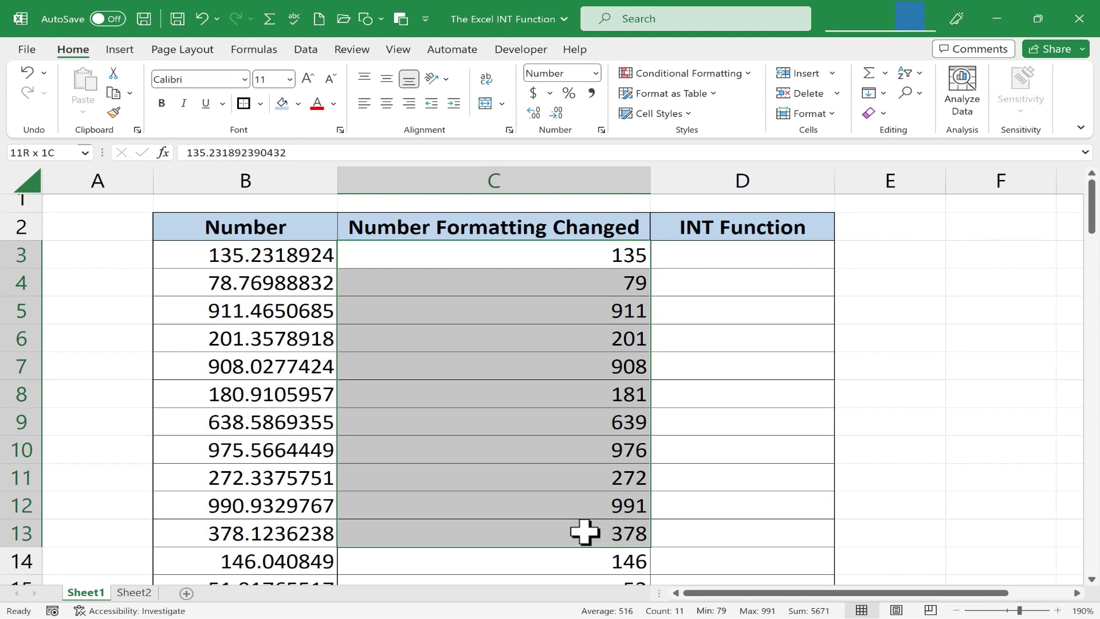
pyautogui.click(712, 259)
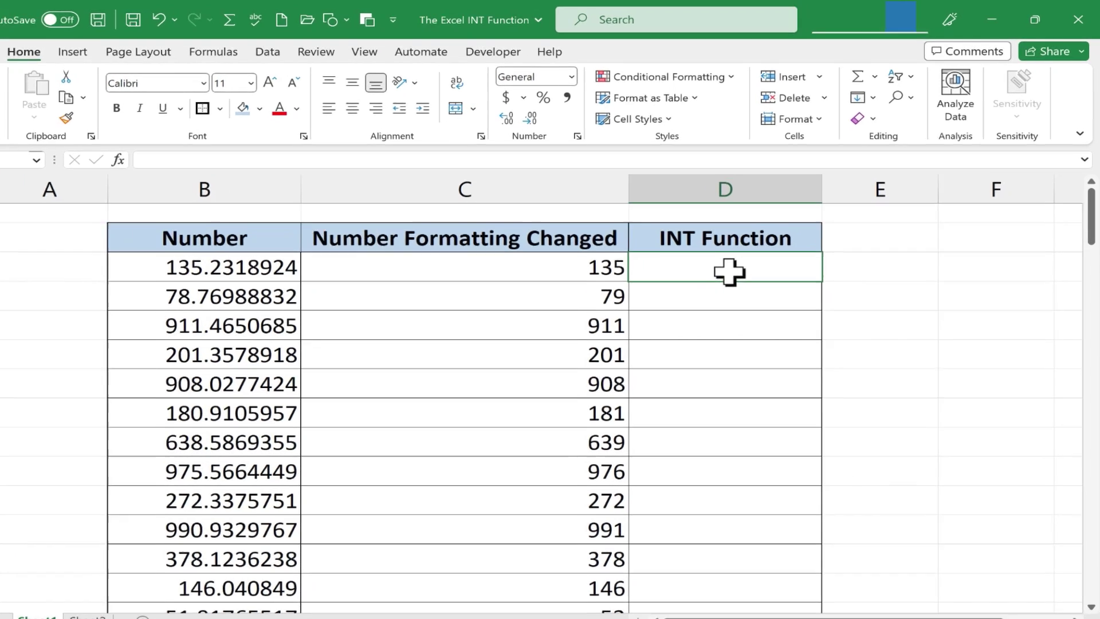
# Enter the formula =INT(B3) in D3 so it returns 135.
pyautogui.write('=int')
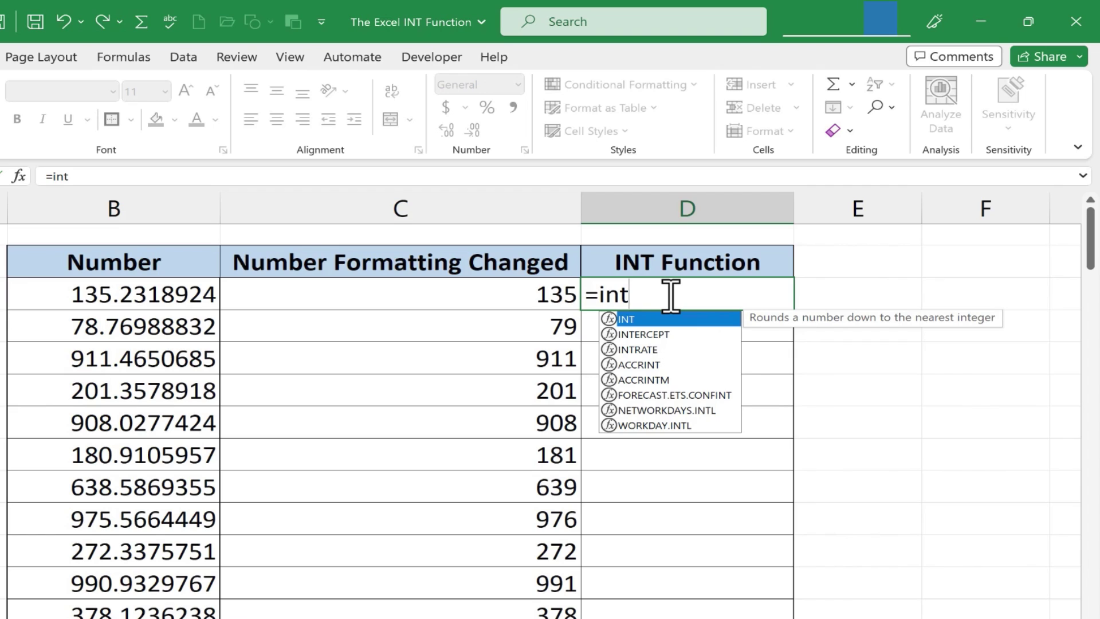
pyautogui.write('(')
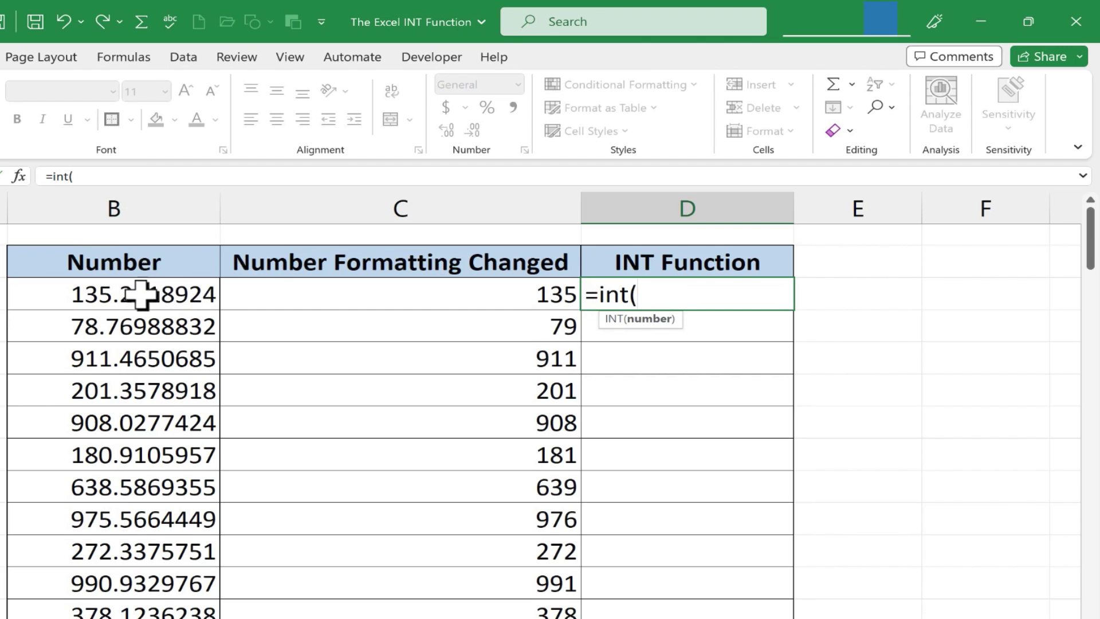
pyautogui.write('b3')
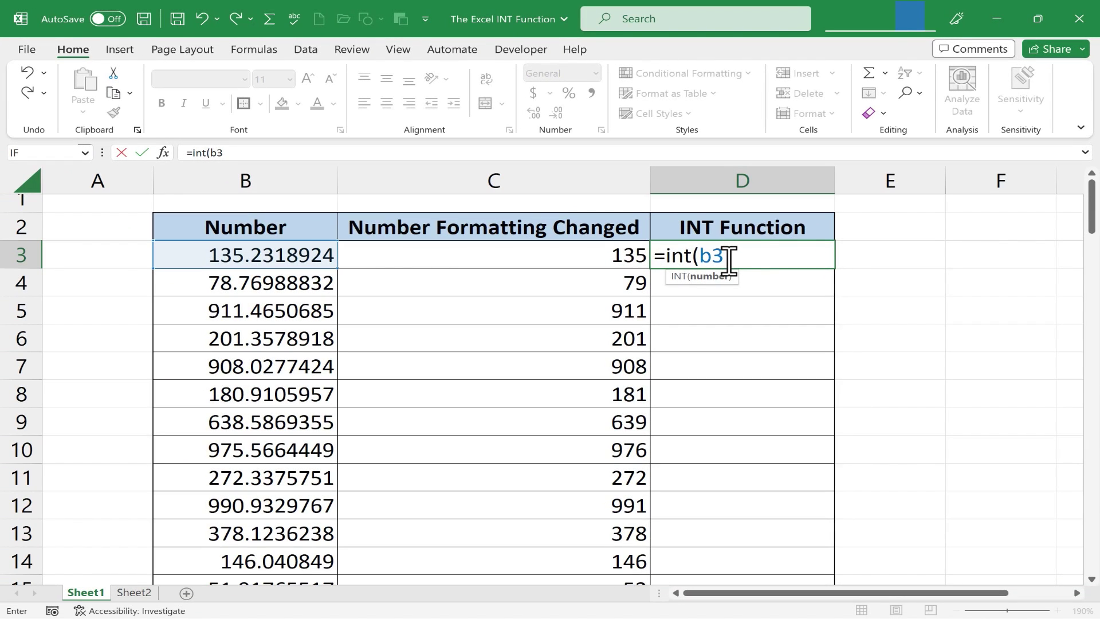
pyautogui.write(')')
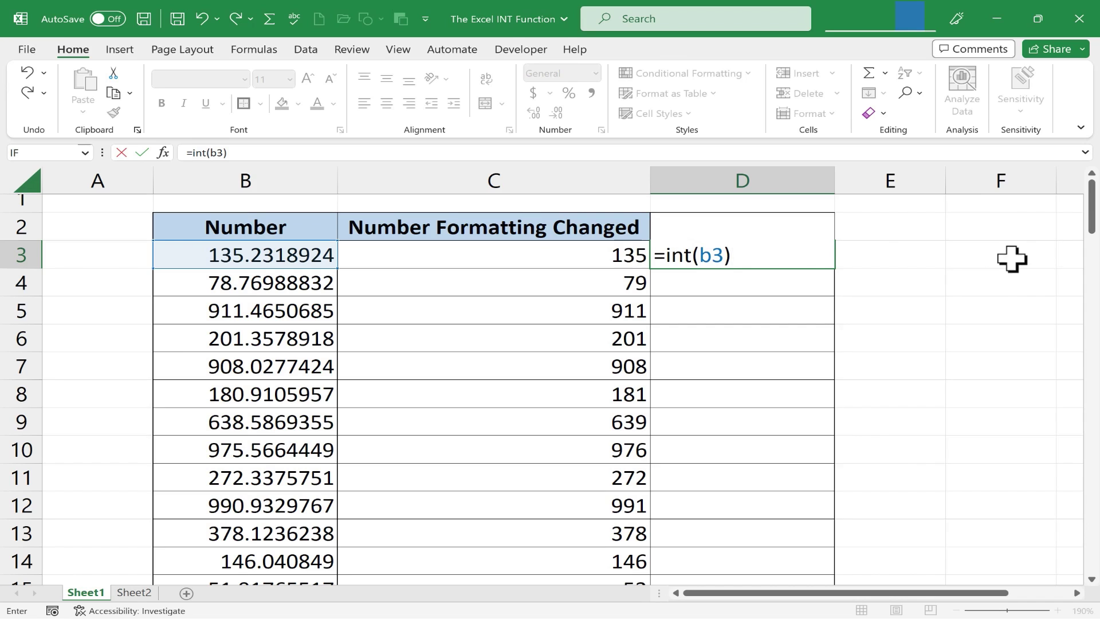
pyautogui.press('Return')
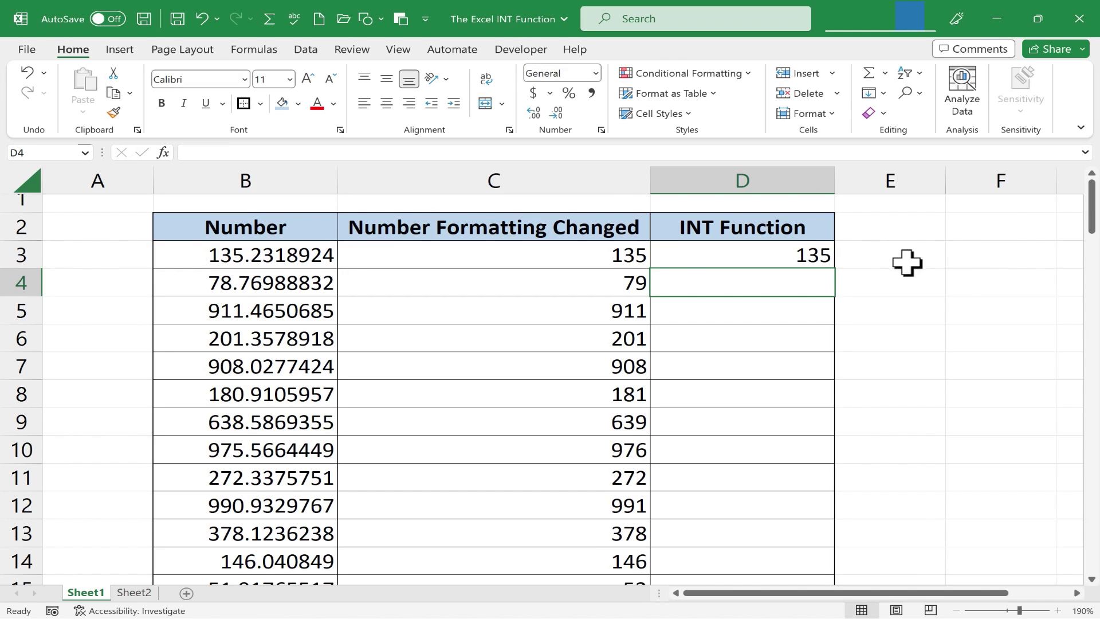
# Copy D3's INT formula down column D, giving values like 78, 180, 638 and 975.
pyautogui.click(829, 261)
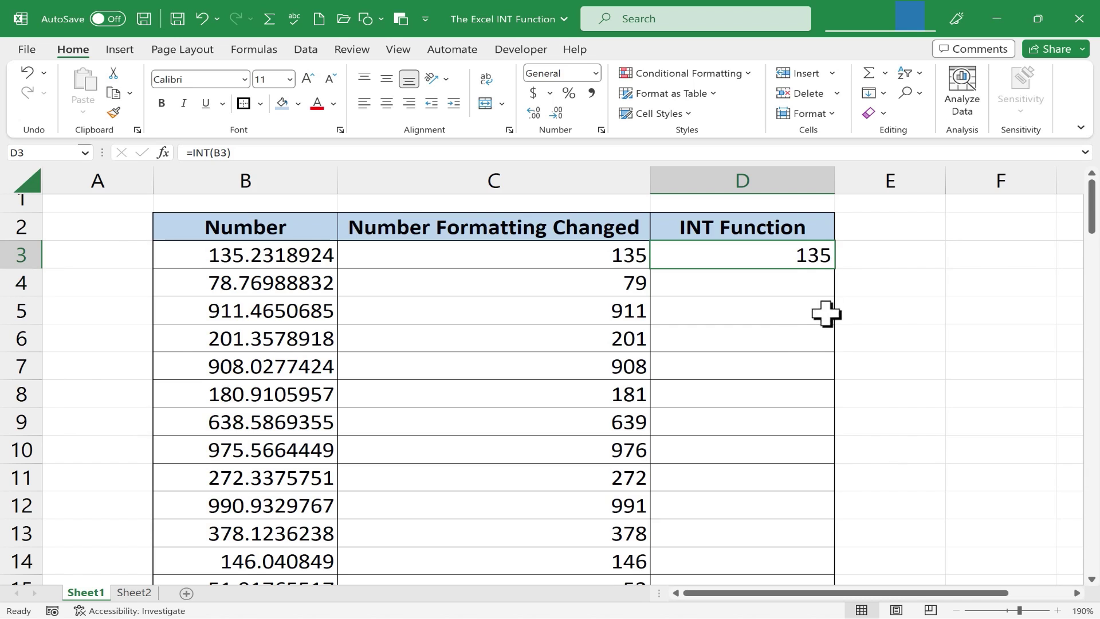
pyautogui.scroll(-2, 819, 310)
pyautogui.scroll(2, 825, 292)
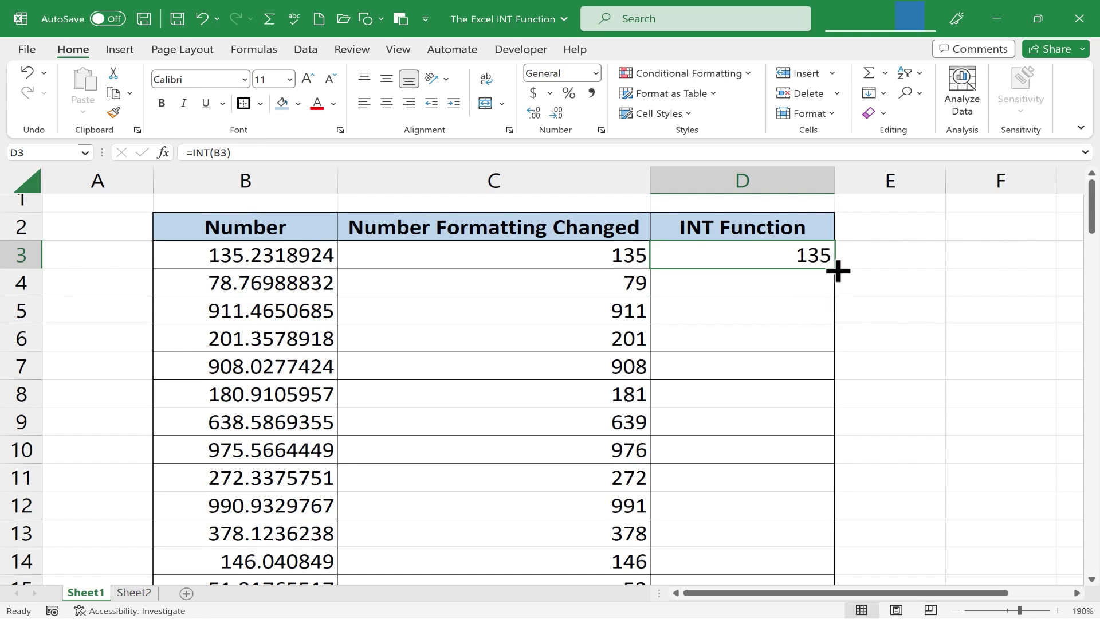
pyautogui.doubleClick(838, 271)
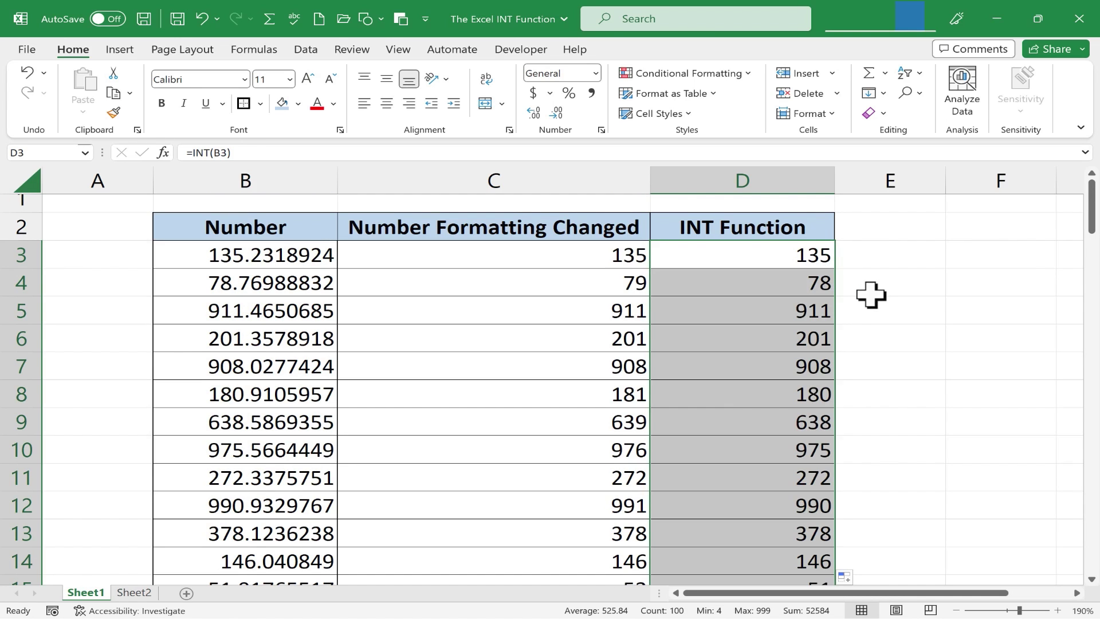
pyautogui.click(825, 252)
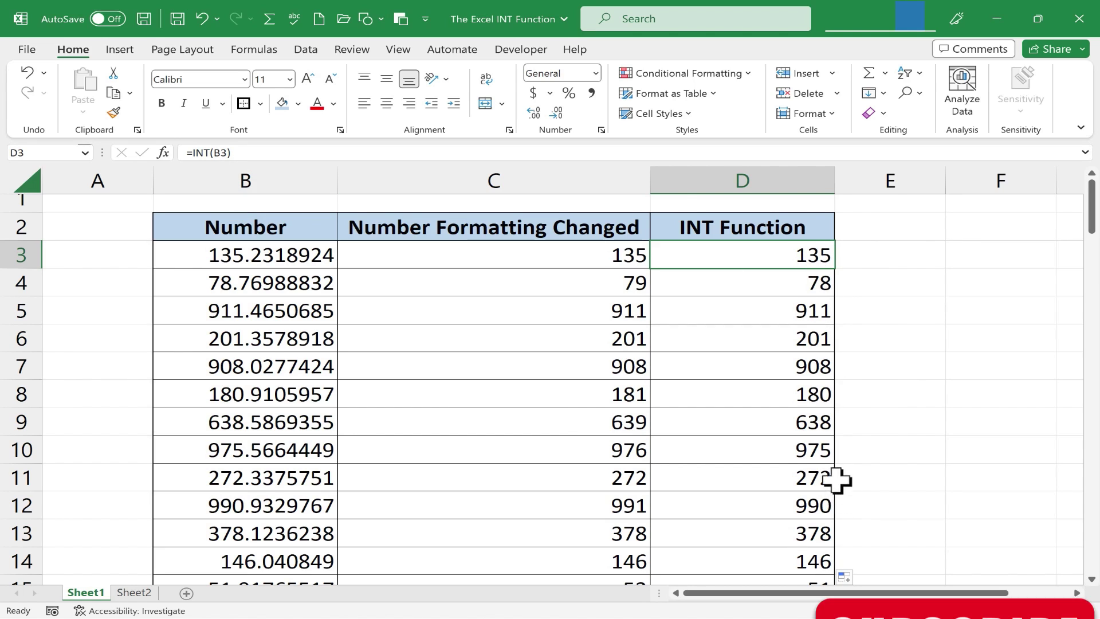
pyautogui.click(643, 254)
pyautogui.click(710, 253)
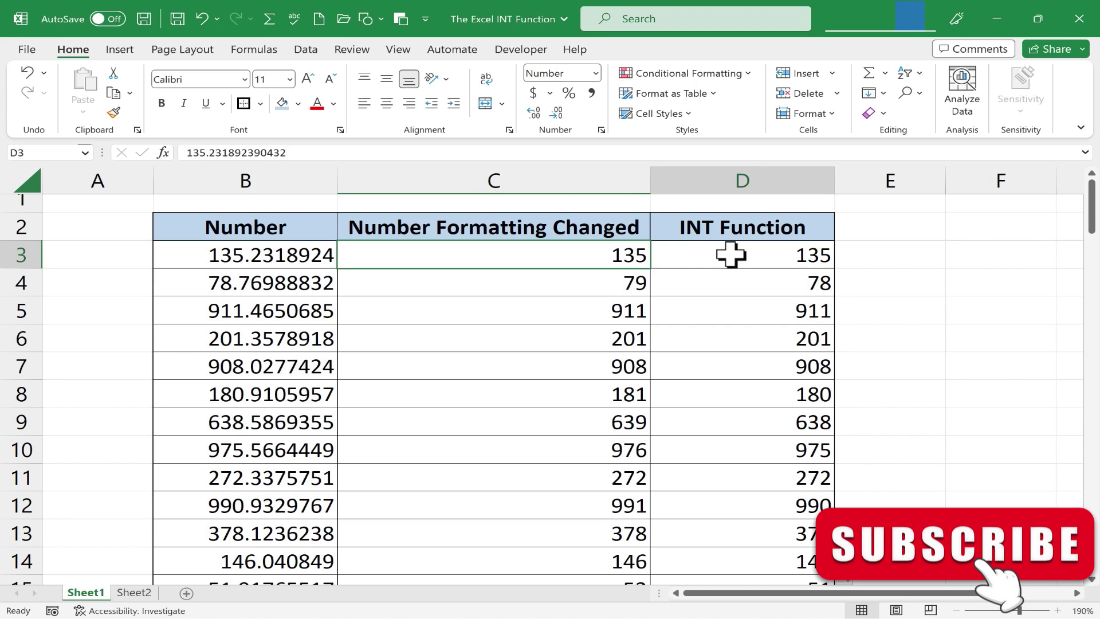
pyautogui.click(630, 256)
pyautogui.click(729, 257)
pyautogui.click(636, 257)
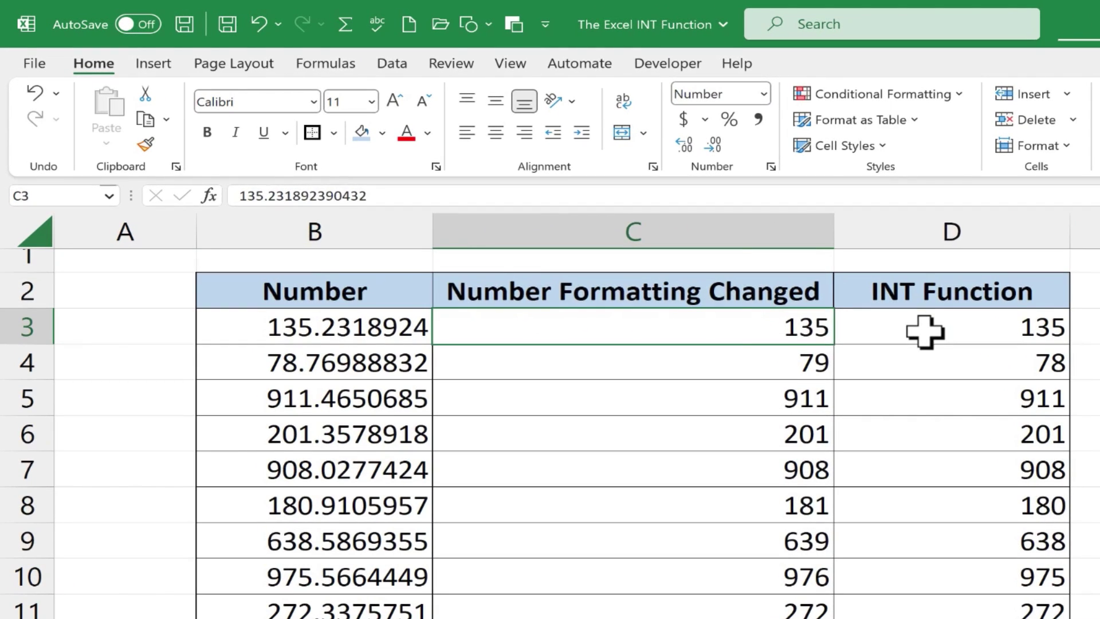
pyautogui.click(897, 320)
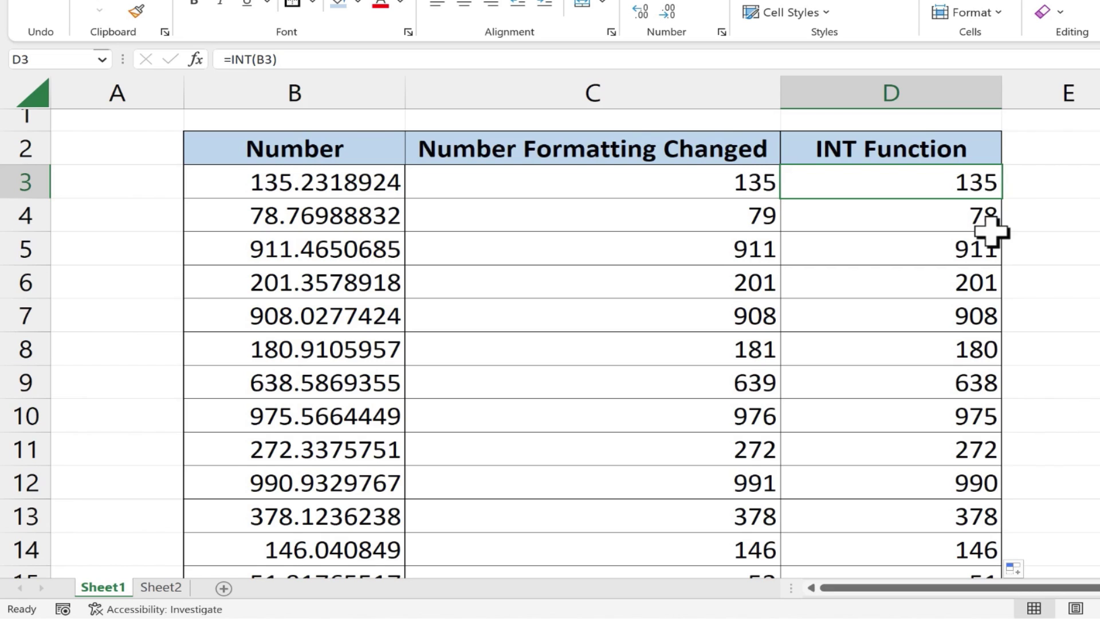
pyautogui.click(1019, 252)
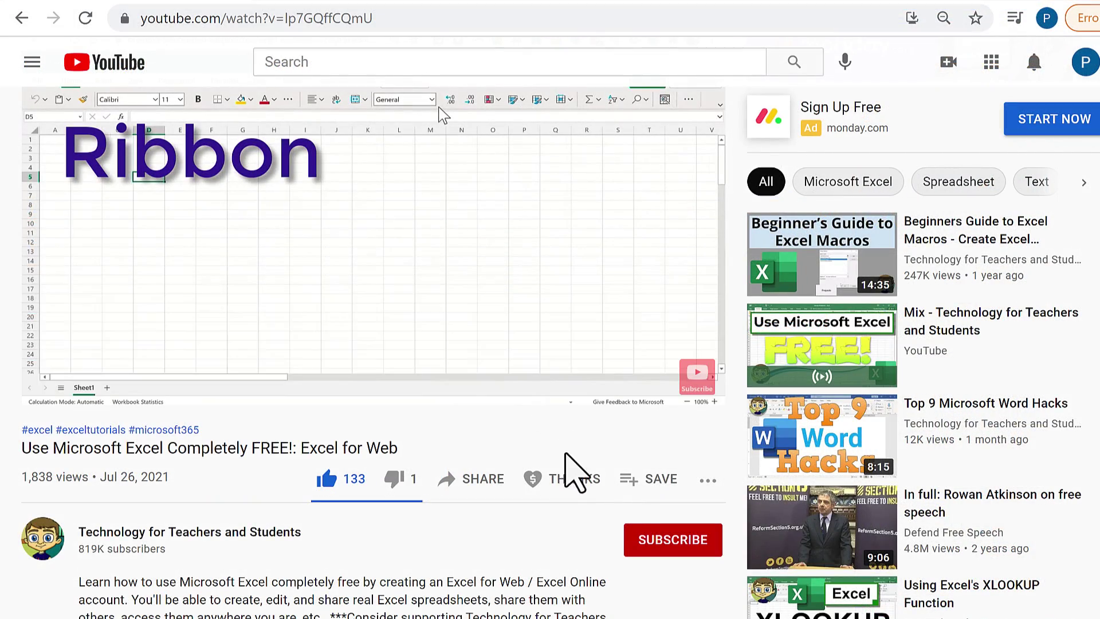
# Bring up Super Thanks with $2.00, $5.00, $10.00 and $50.00 amounts for the video's creator.
pyautogui.click(579, 484)
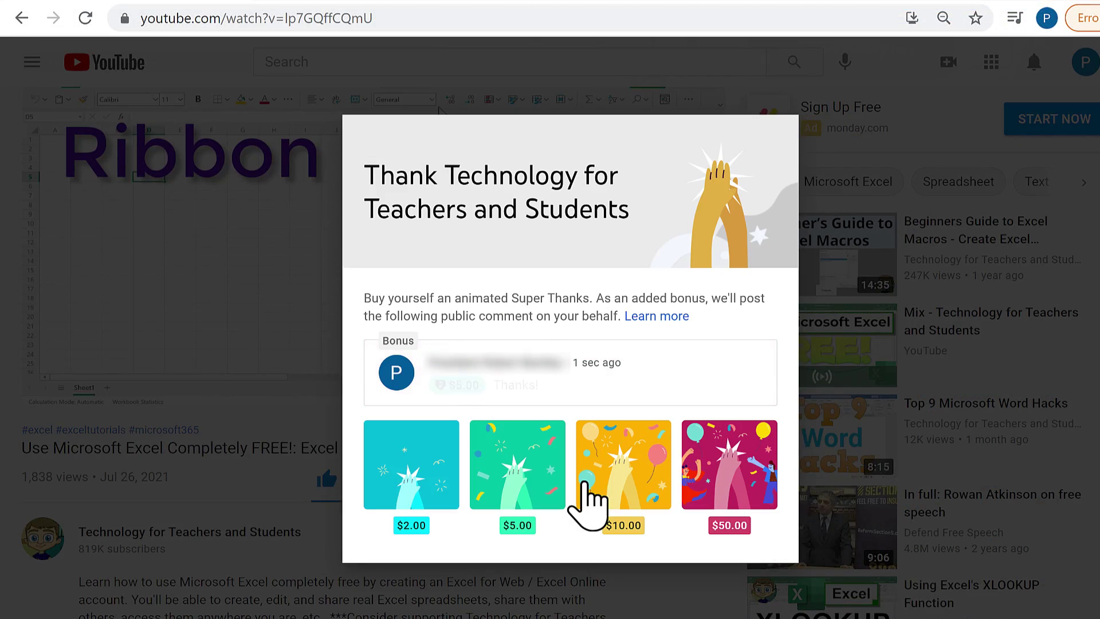